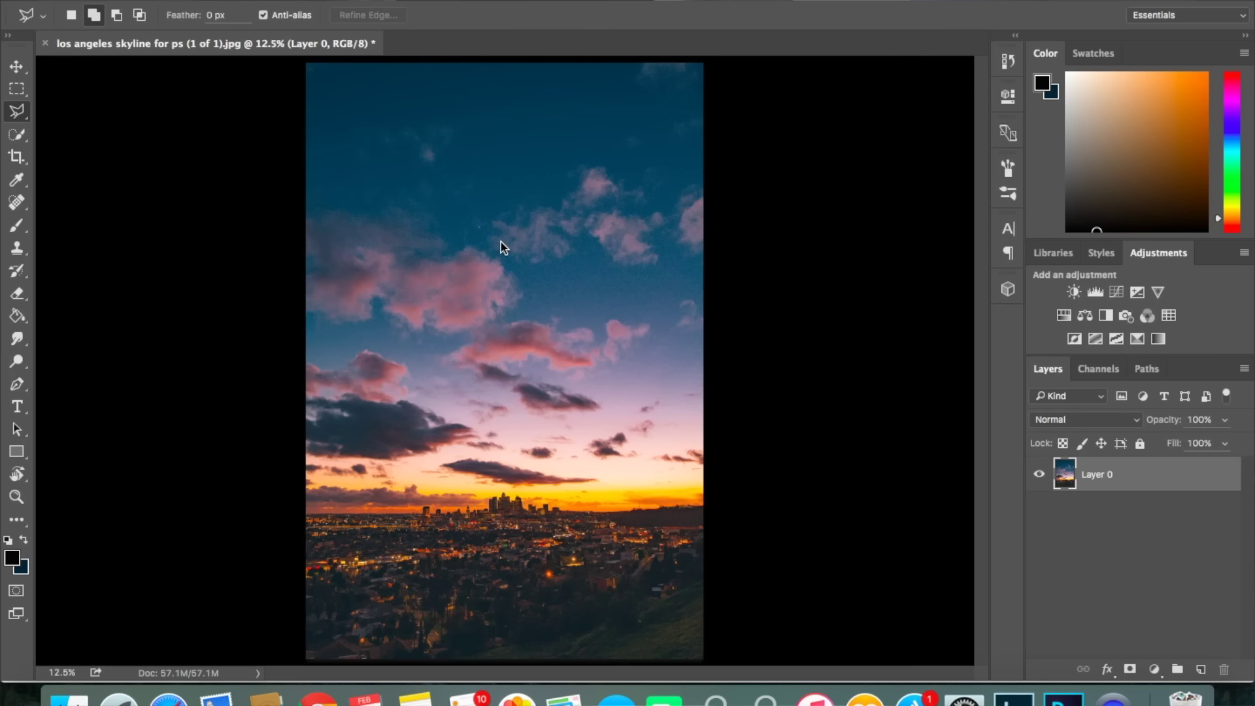
Step: Search Google images for 'crescent moon' and open a larger preview of a moon photo
left_click(317, 698)
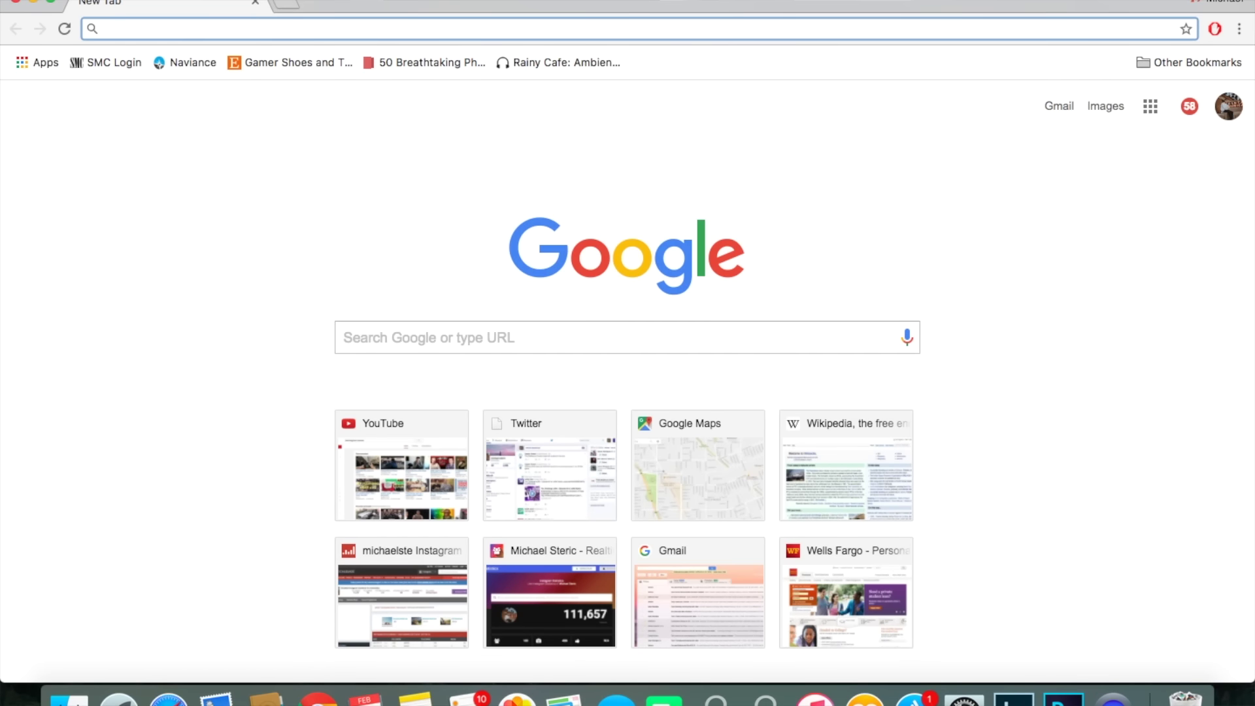
type("crescent moon")
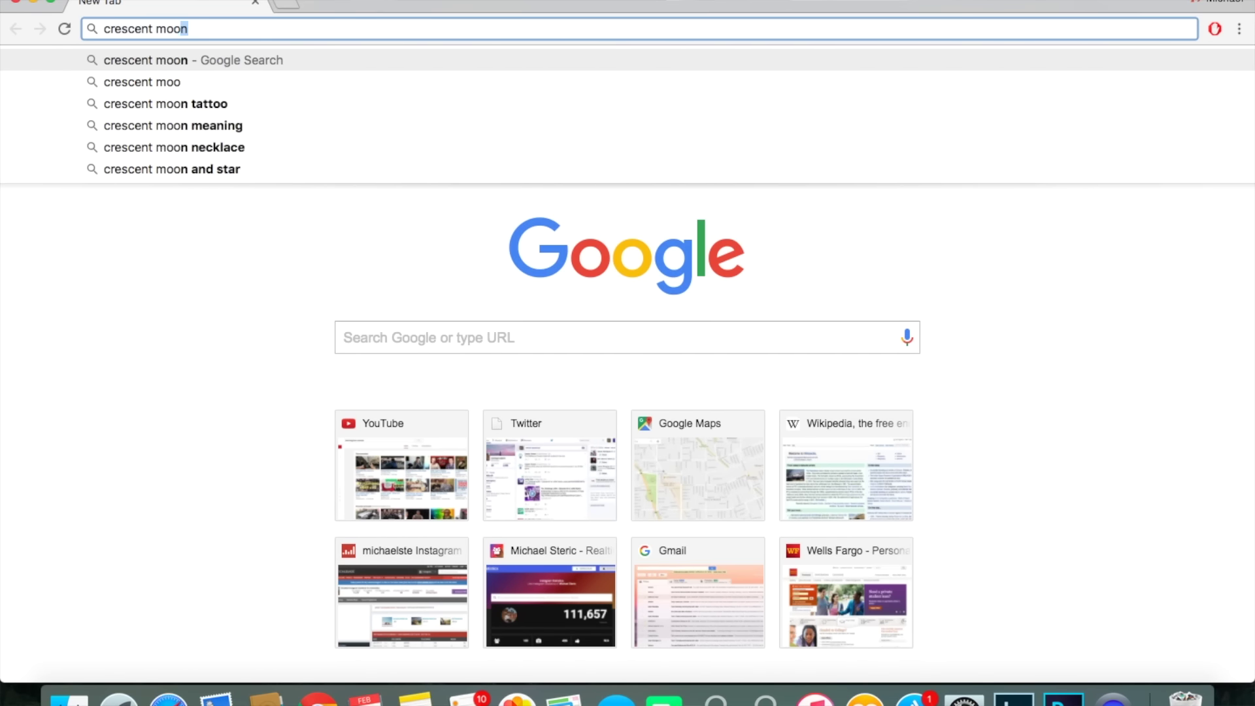
key("Return")
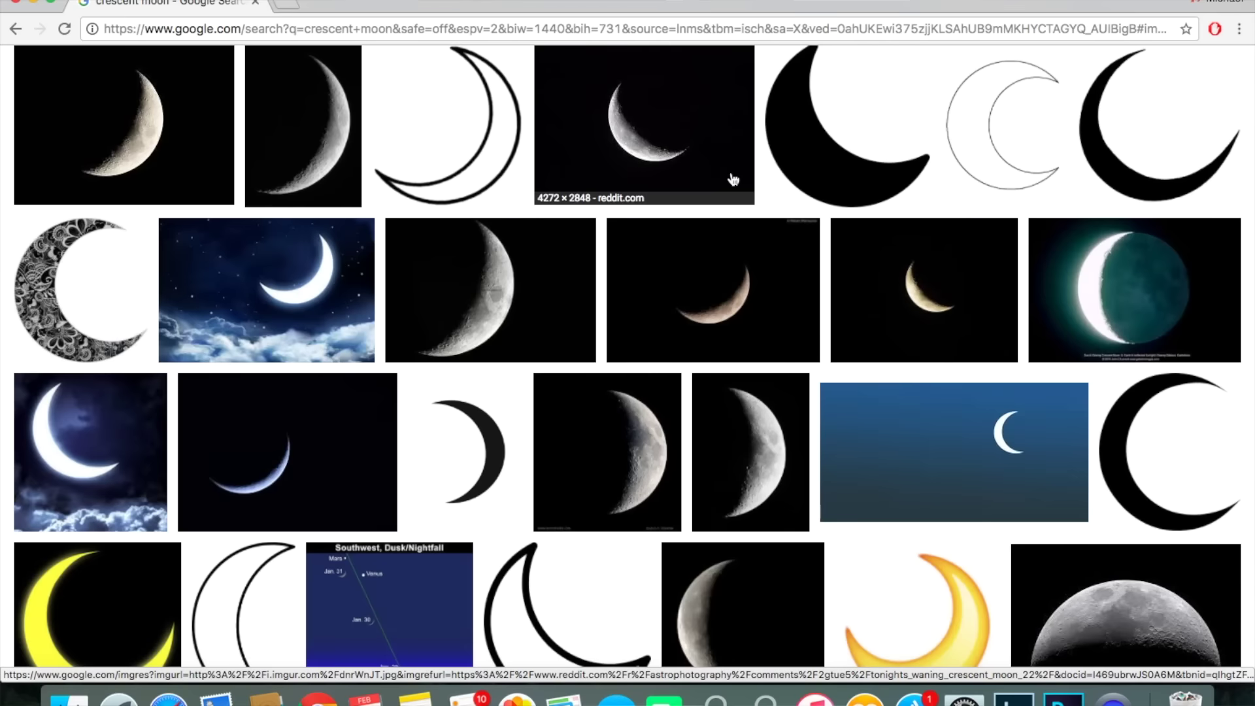
left_click(734, 180)
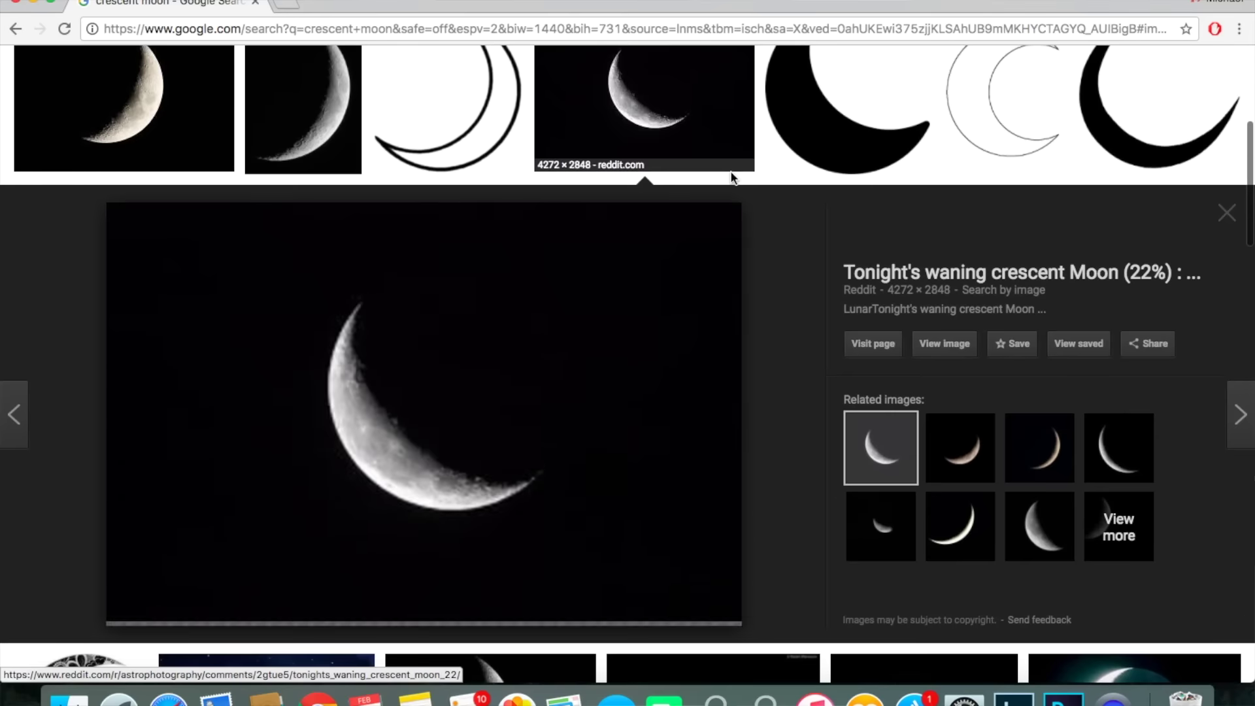
Step: Save the moon photo as 'crescent moon ps.jpg' and place it over the skyline as Layer 1
right_click(660, 206)
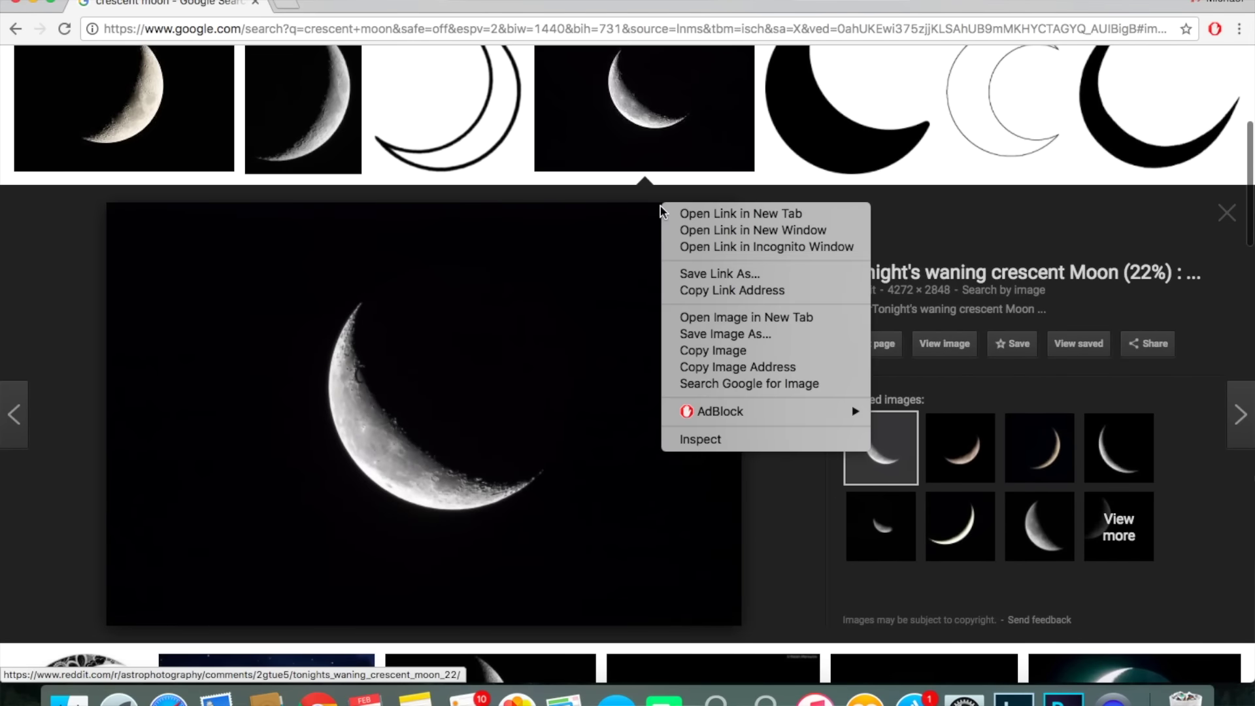
left_click(705, 334)
type("crescent moon ps")
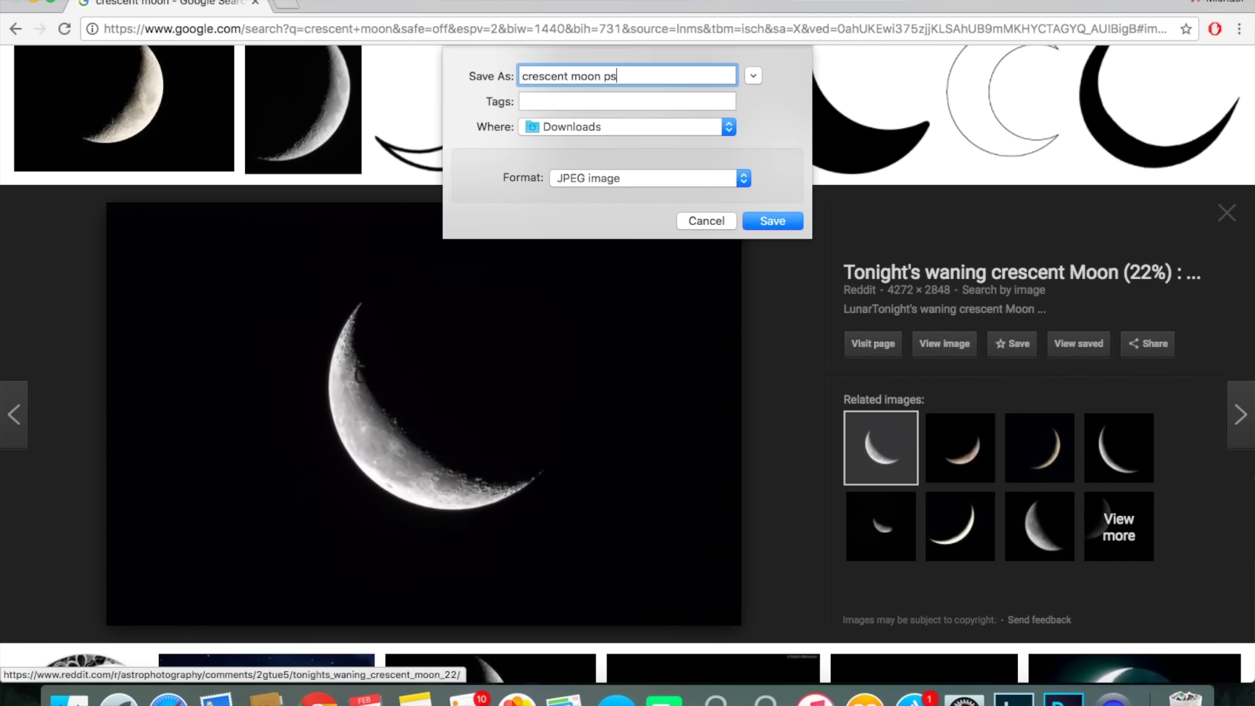
key("Return")
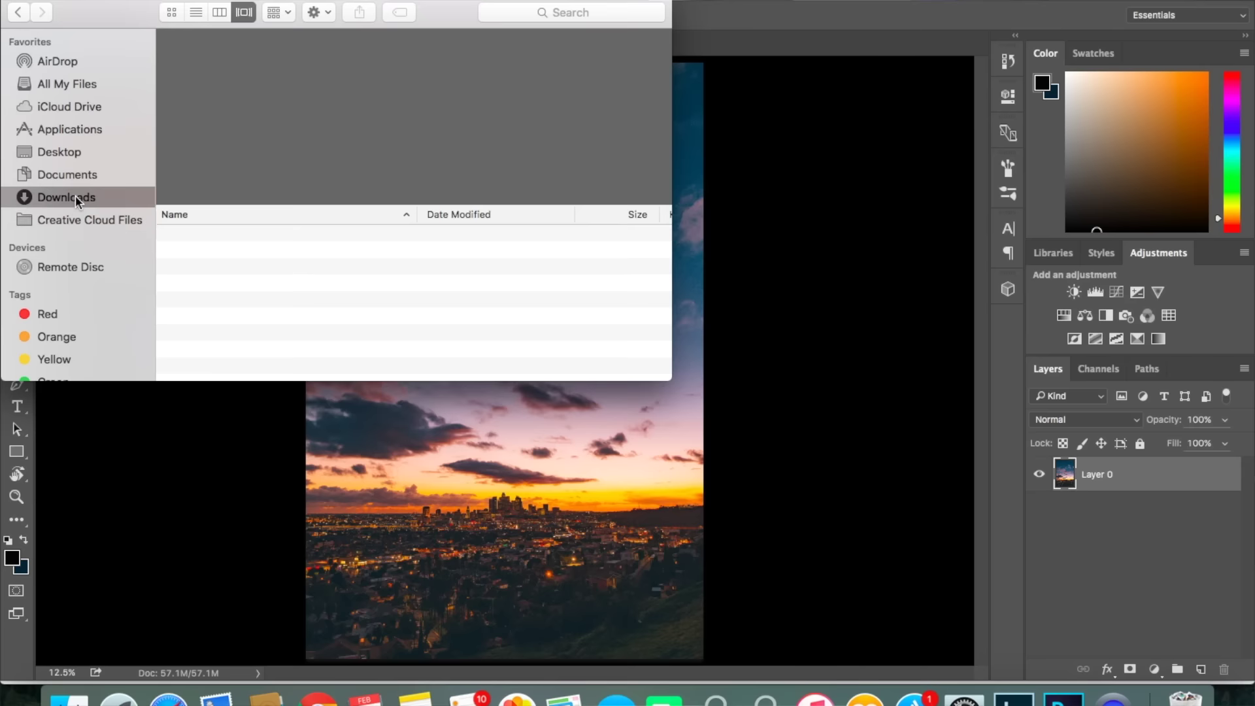
left_click(76, 195)
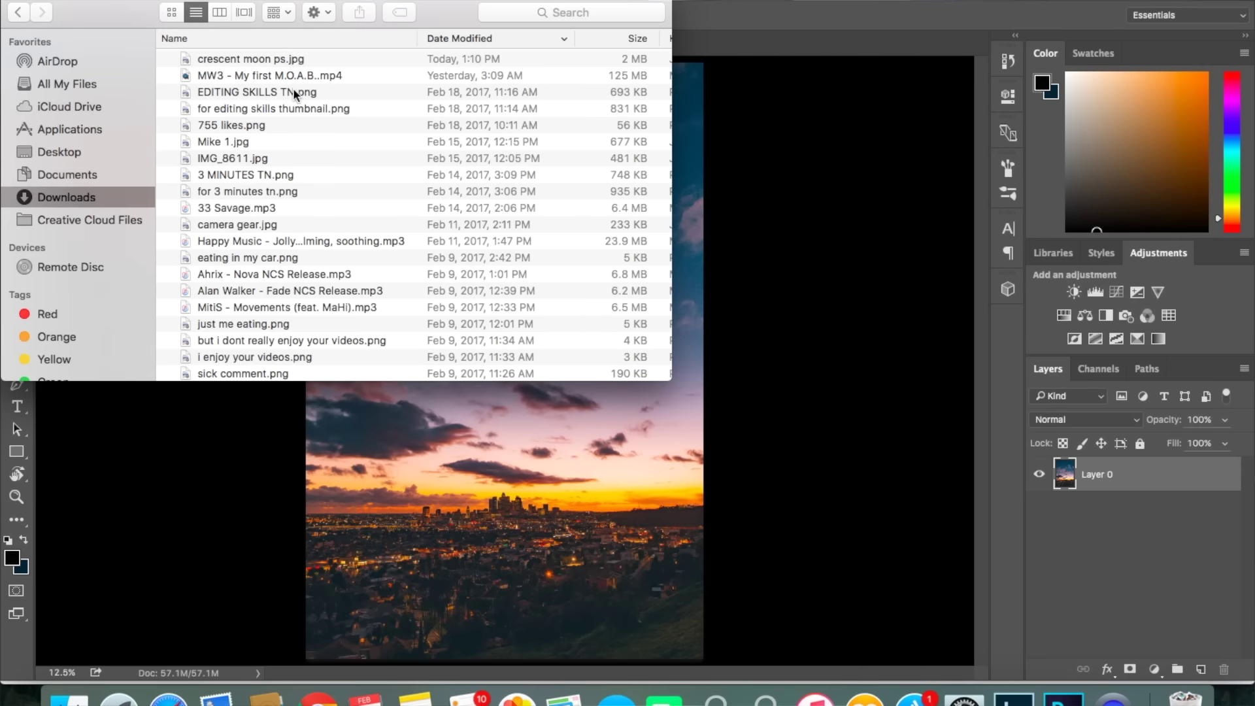
left_click_drag(294, 58, 758, 364)
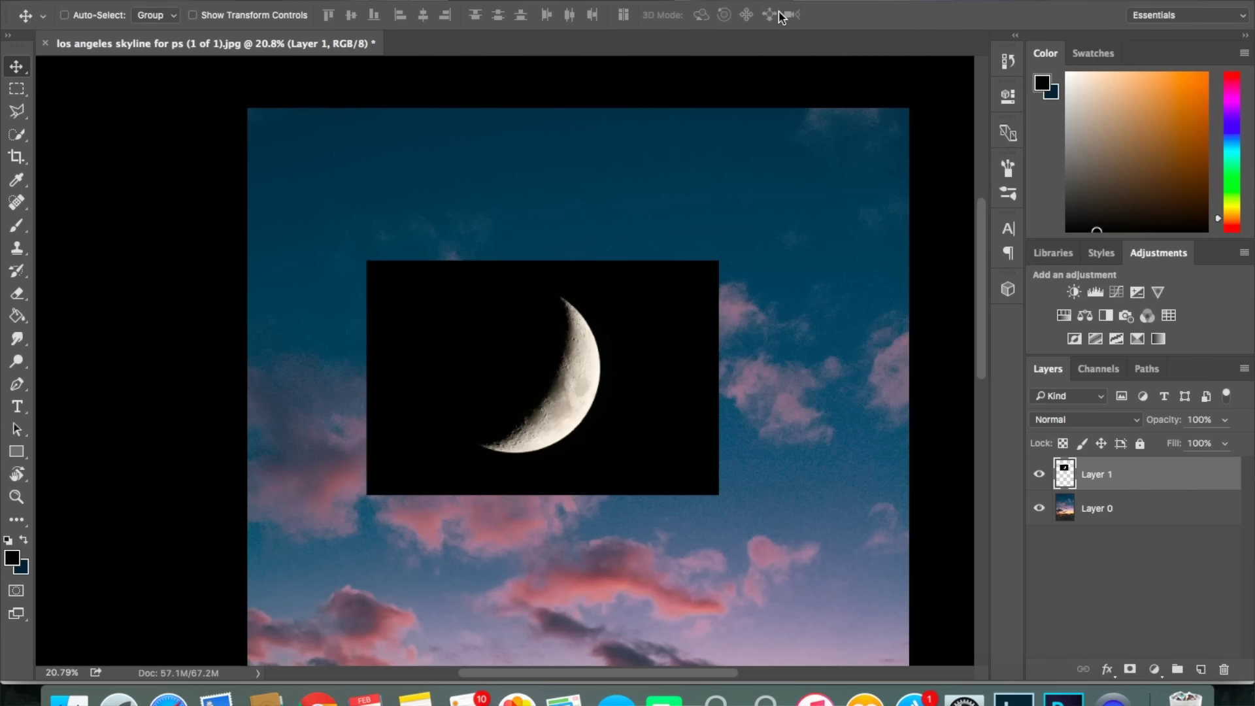
Step: Scale the moon to about 19% by 22%, move it into the upper sky and tilt it 3.84°
key("super+t")
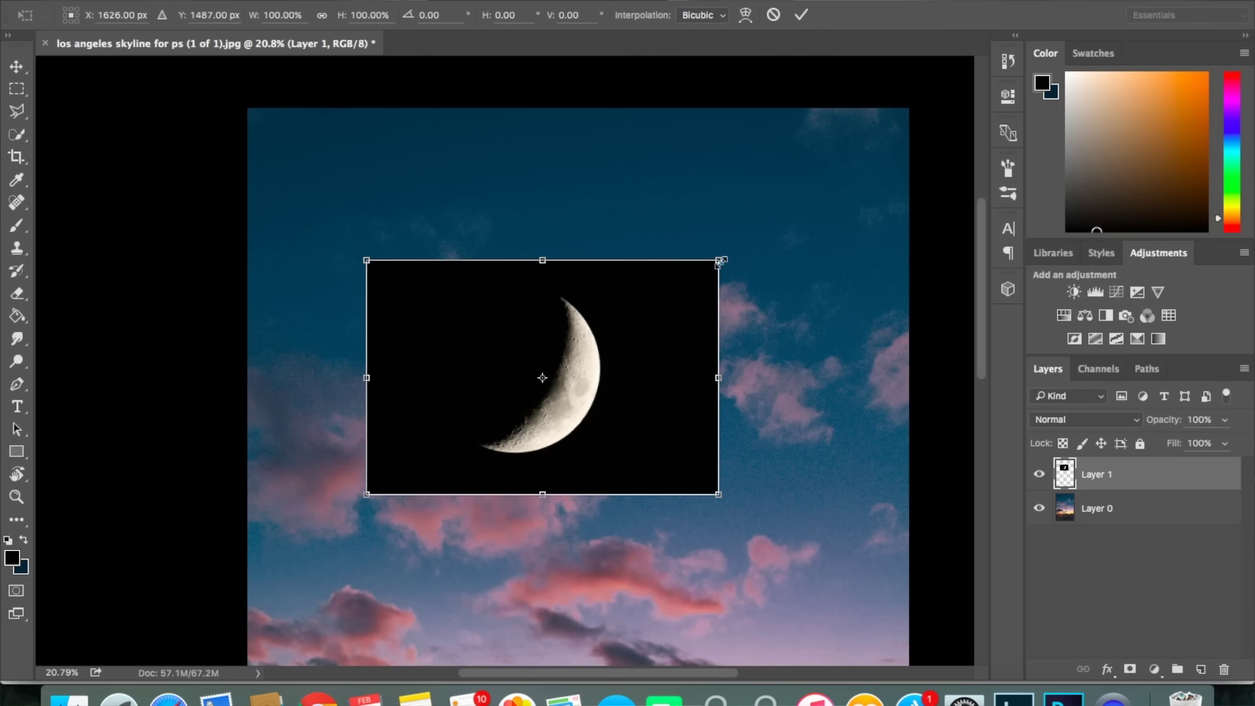
left_click_drag(712, 262, 432, 444)
scroll(426, 463, "up", 2)
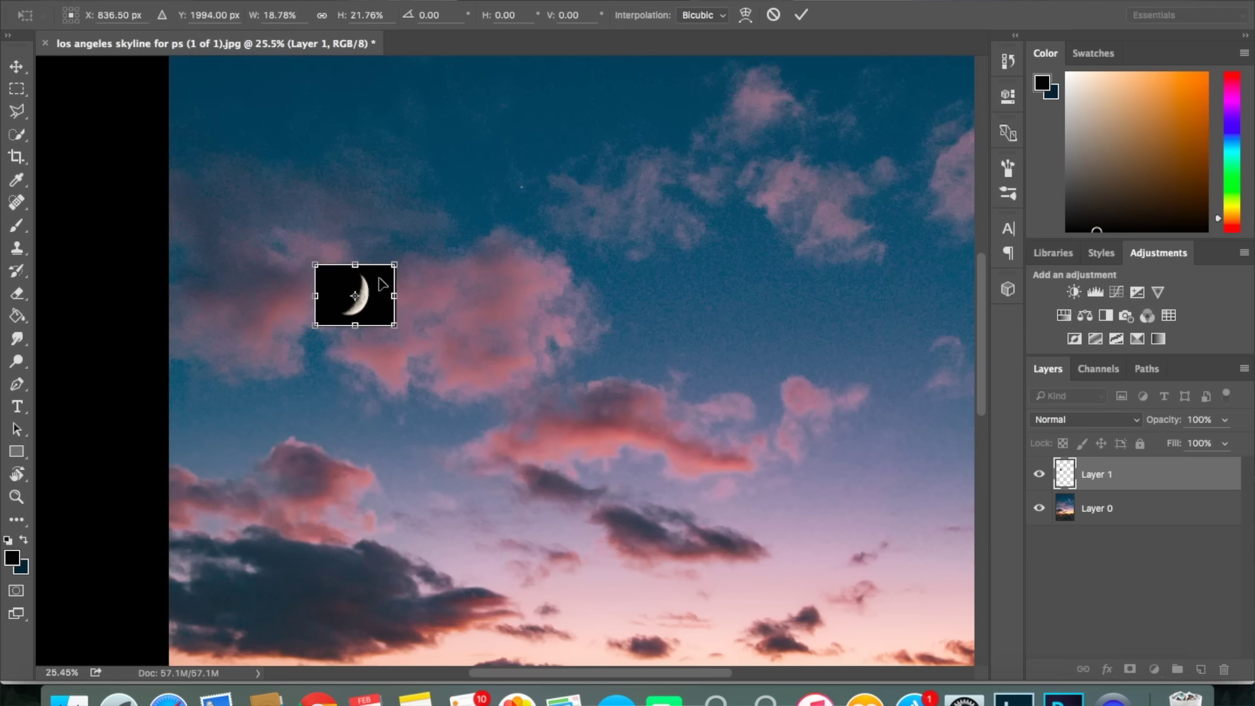
left_click_drag(381, 286, 536, 116)
scroll(536, 116, "down", 2)
left_click_drag(515, 170, 509, 190)
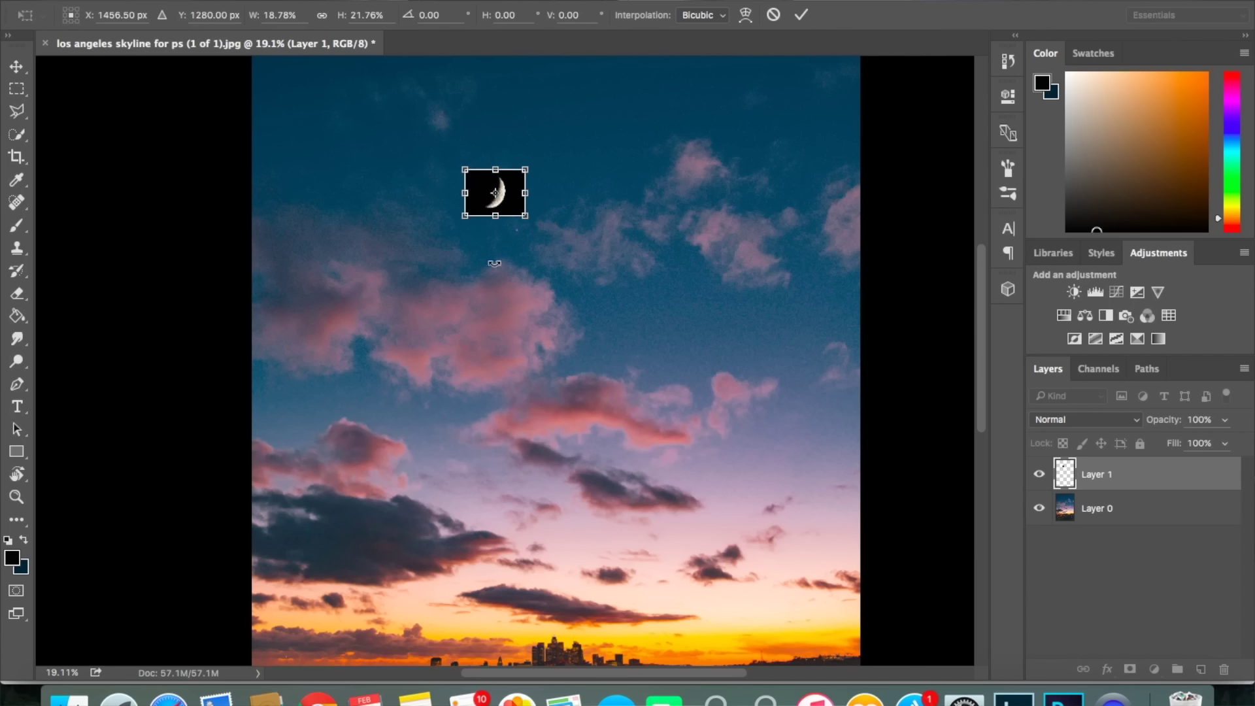
left_click_drag(532, 155, 539, 155)
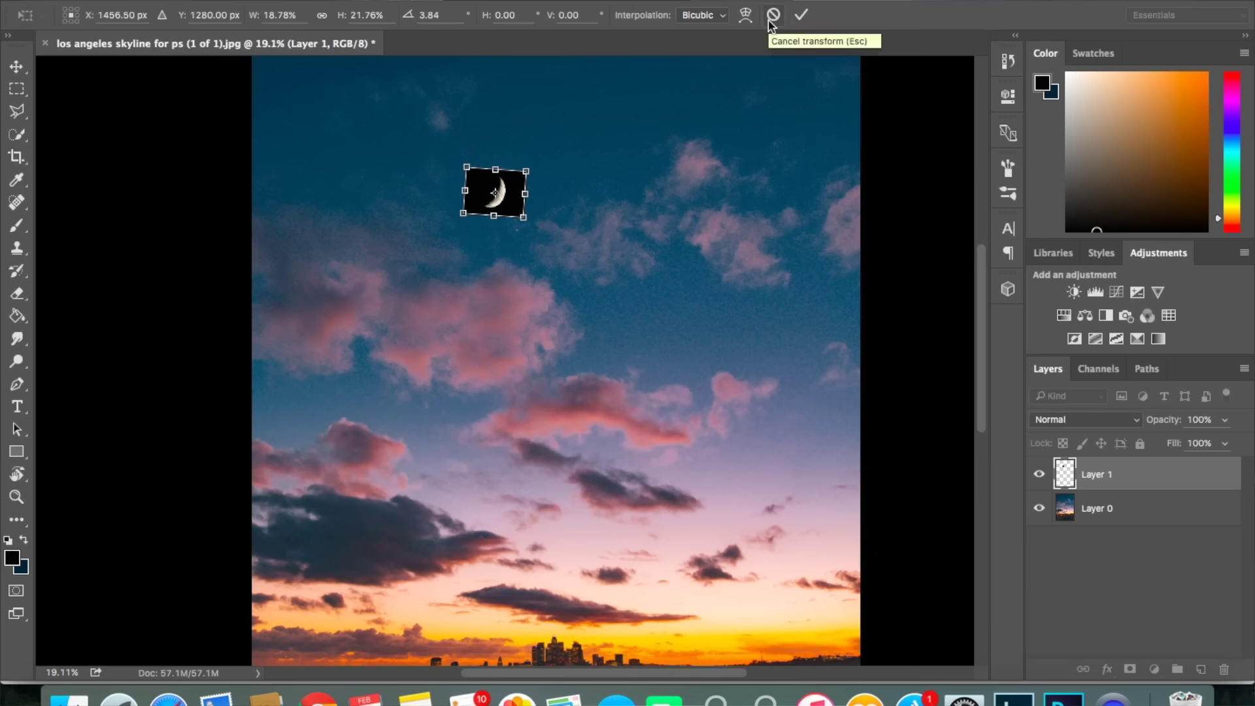
left_click(801, 14)
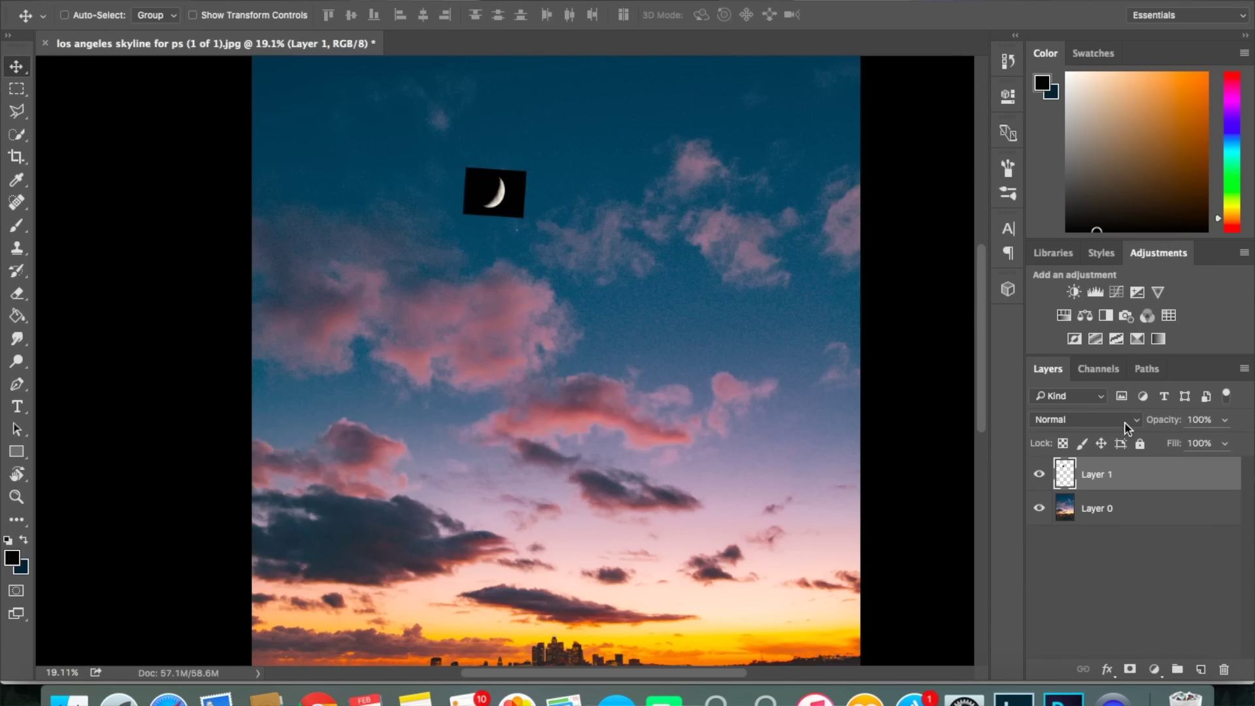
Step: Set Layer 1's blend mode to Screen so the moon's dark backdrop disappears
left_click(1124, 423)
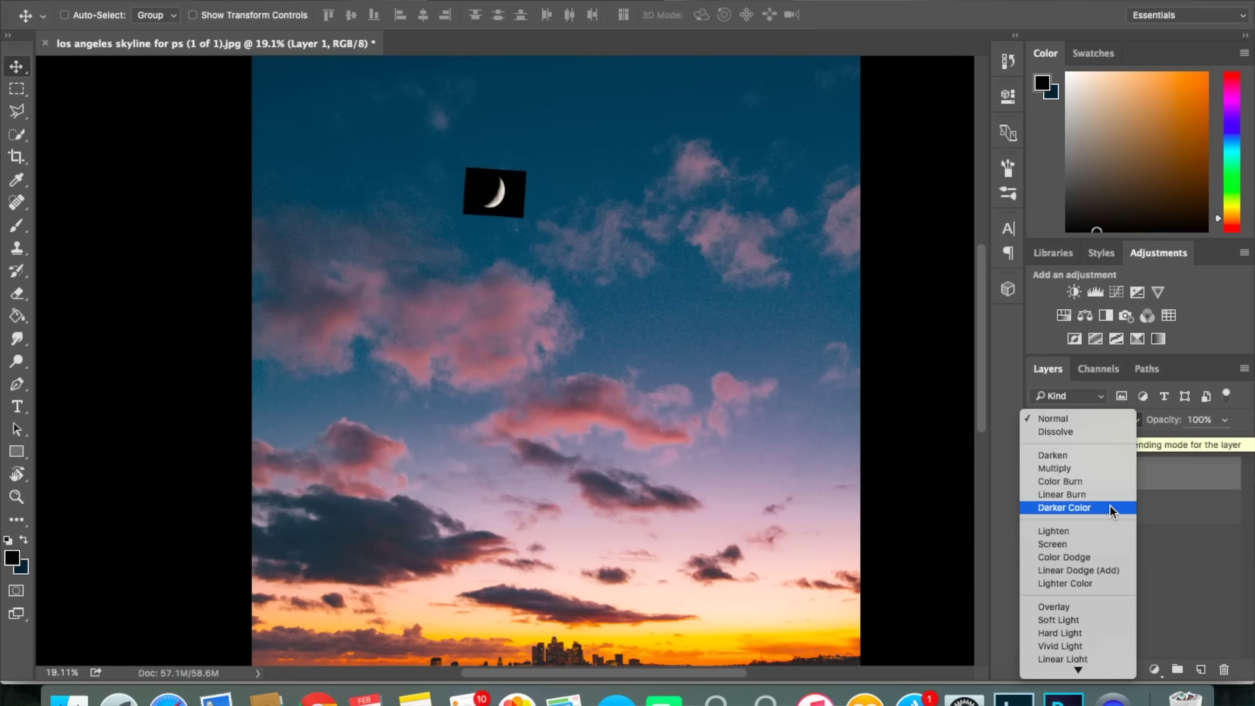
left_click(1098, 544)
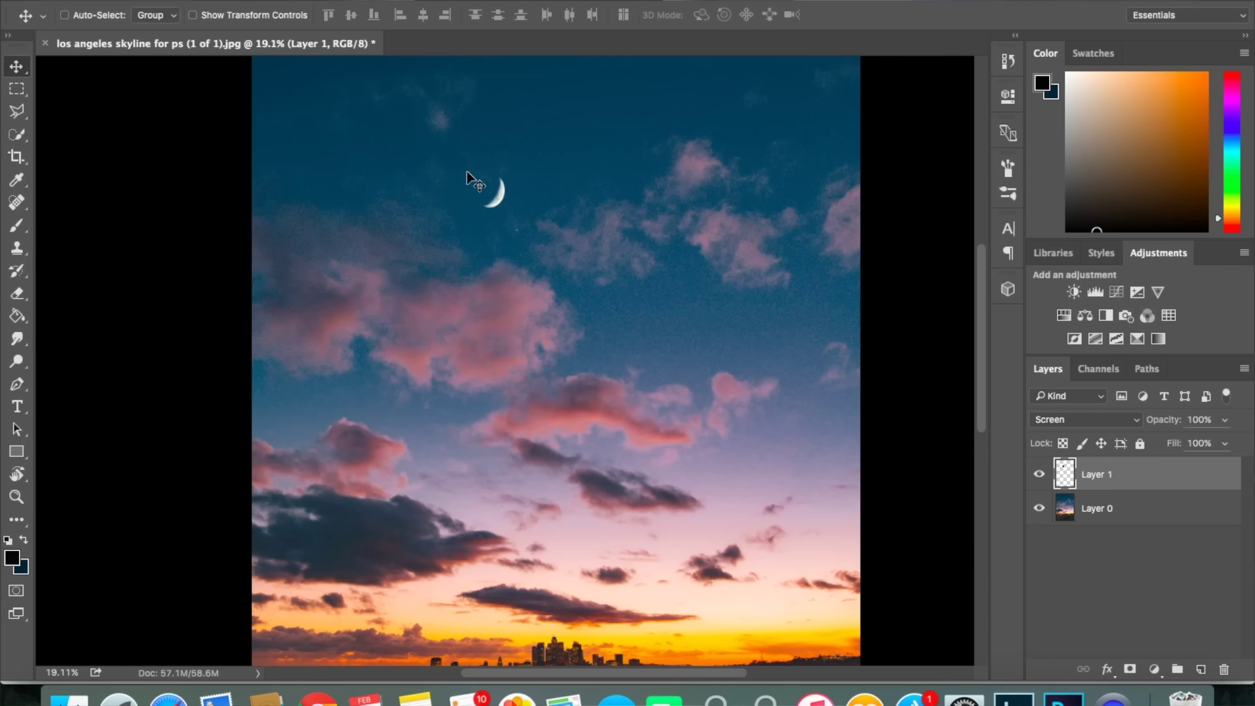
scroll(497, 194, "up", 5)
scroll(497, 194, "up", 4)
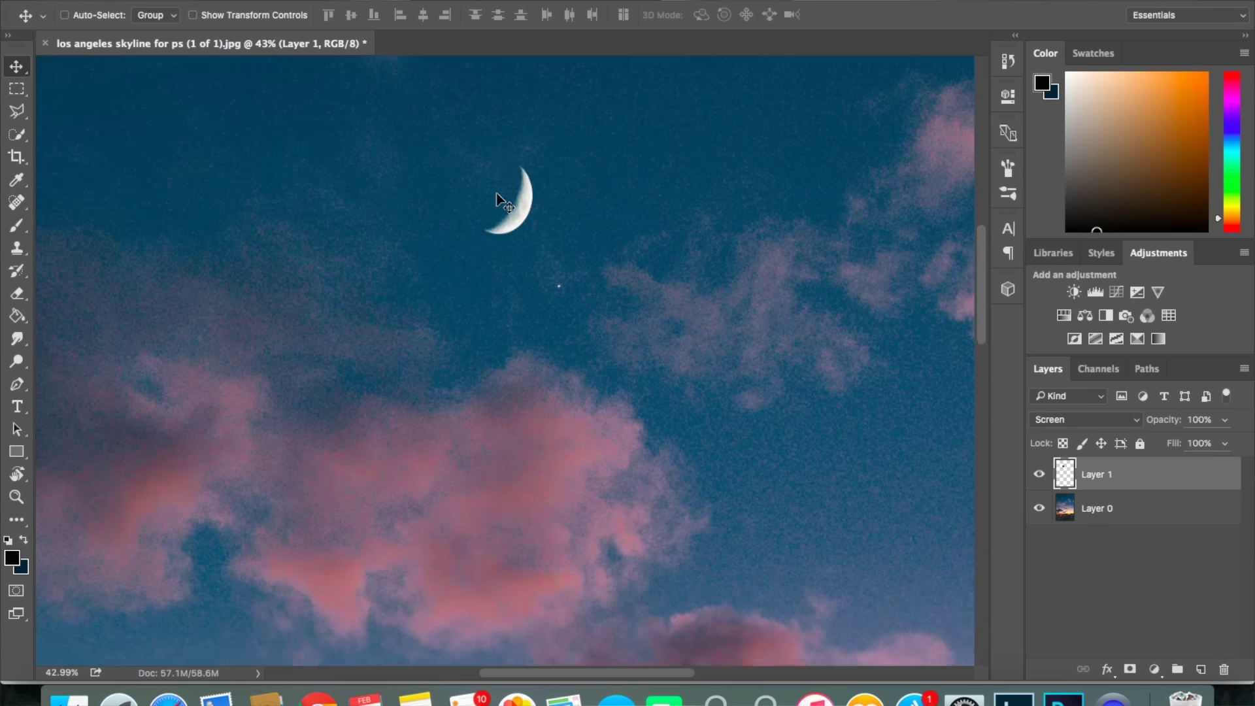
scroll(496, 193, "up", 3)
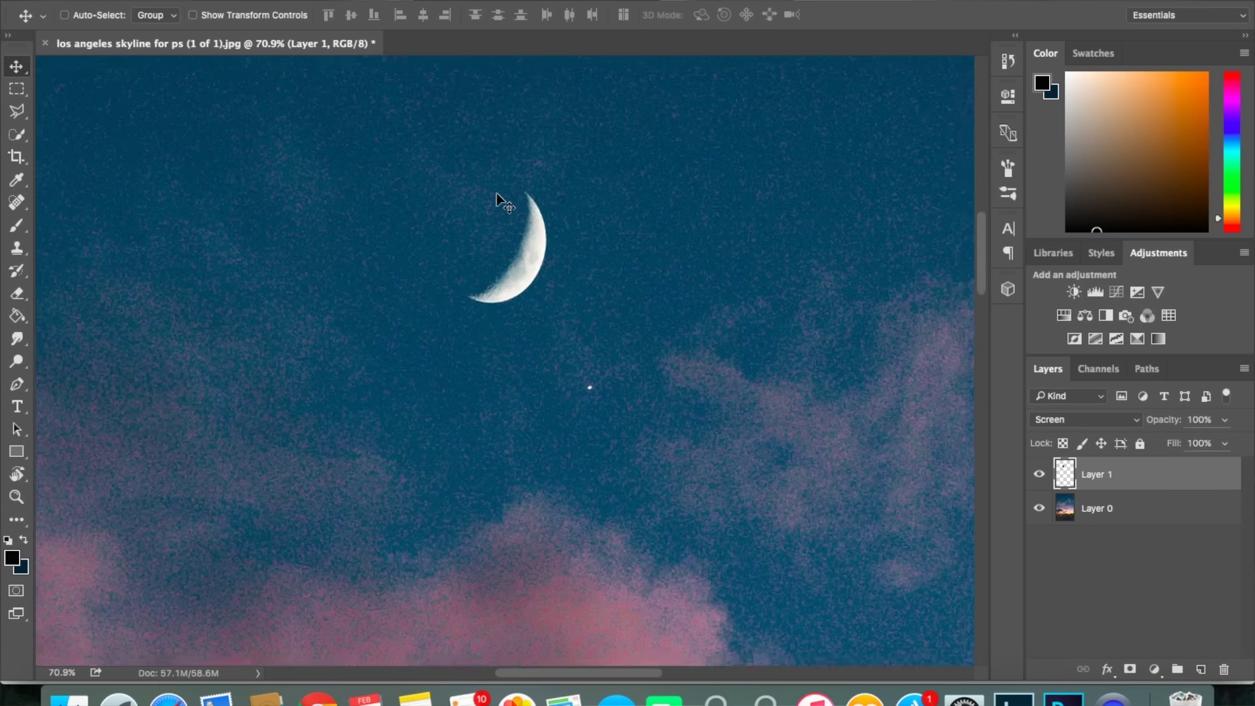
scroll(496, 194, "down", 8)
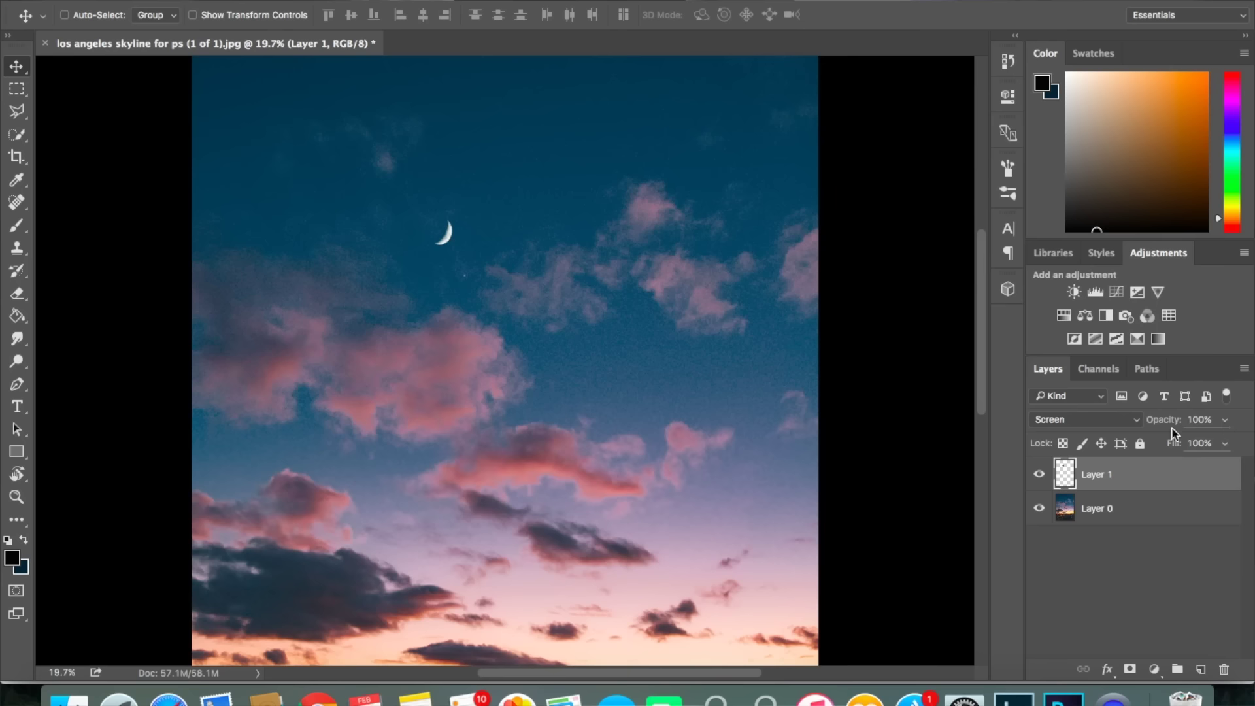
key("super+0")
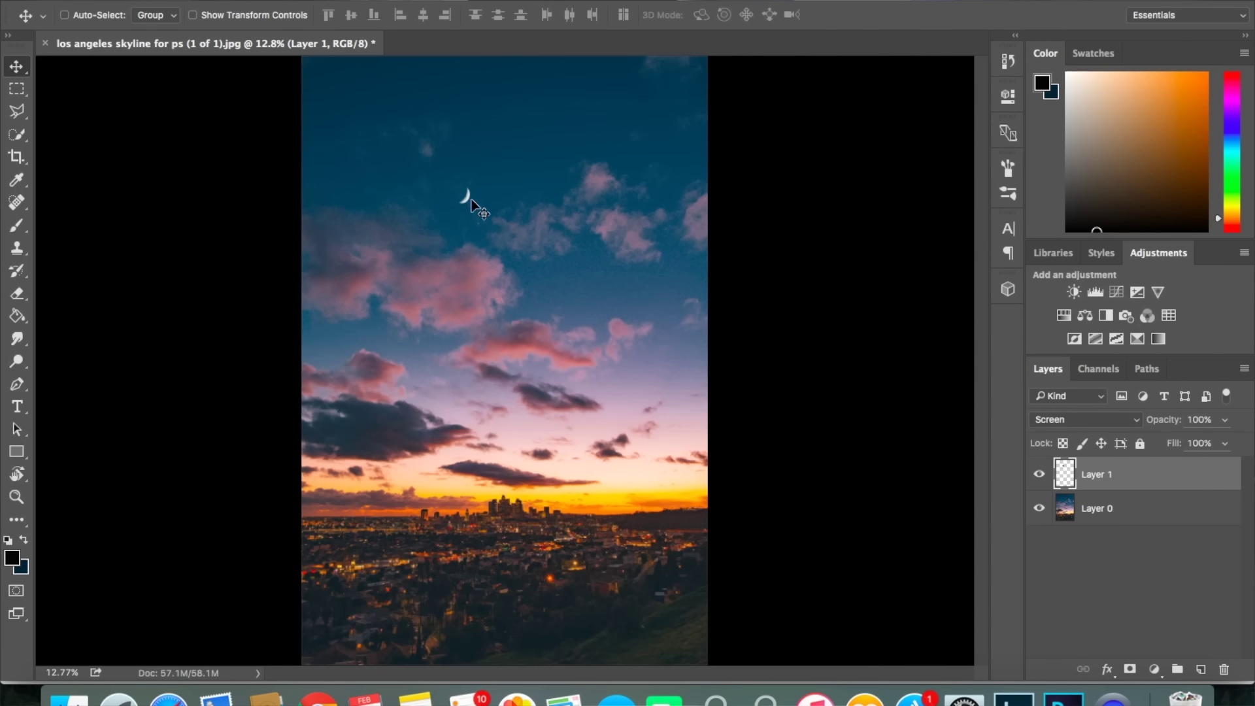
Step: Set the moon layer's opacity to 83%
scroll(467, 202, "up", 2)
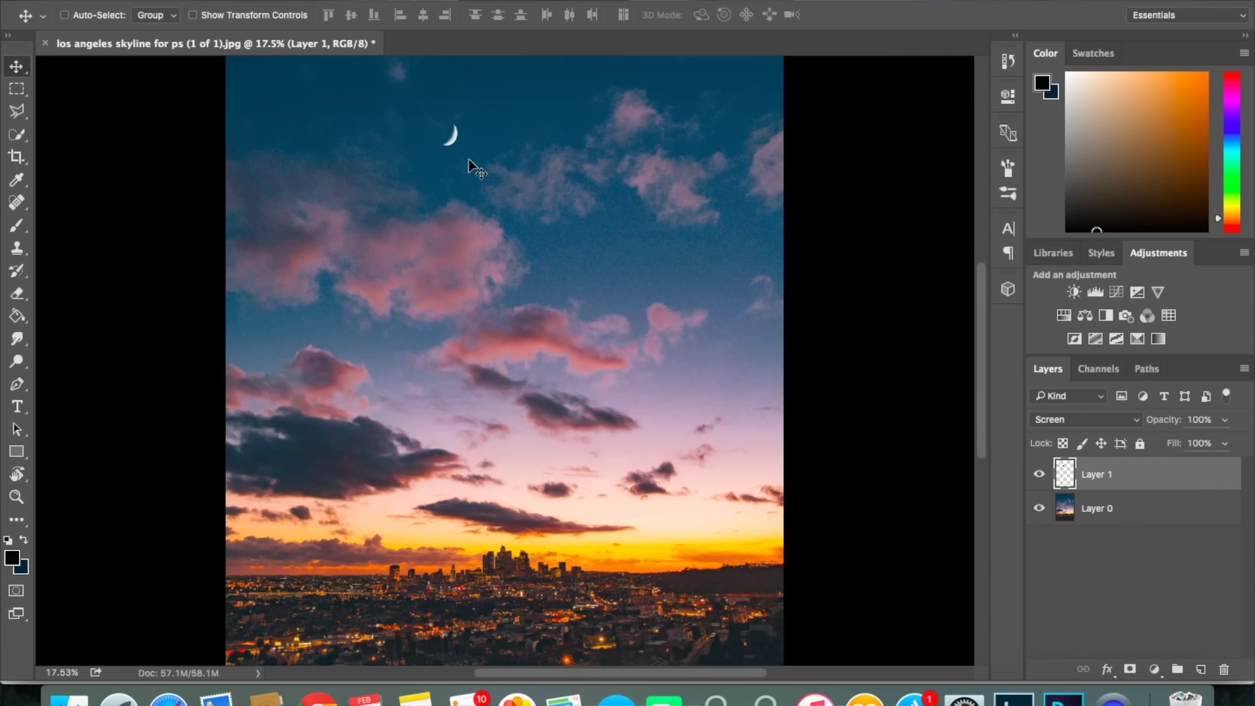
left_click(1225, 420)
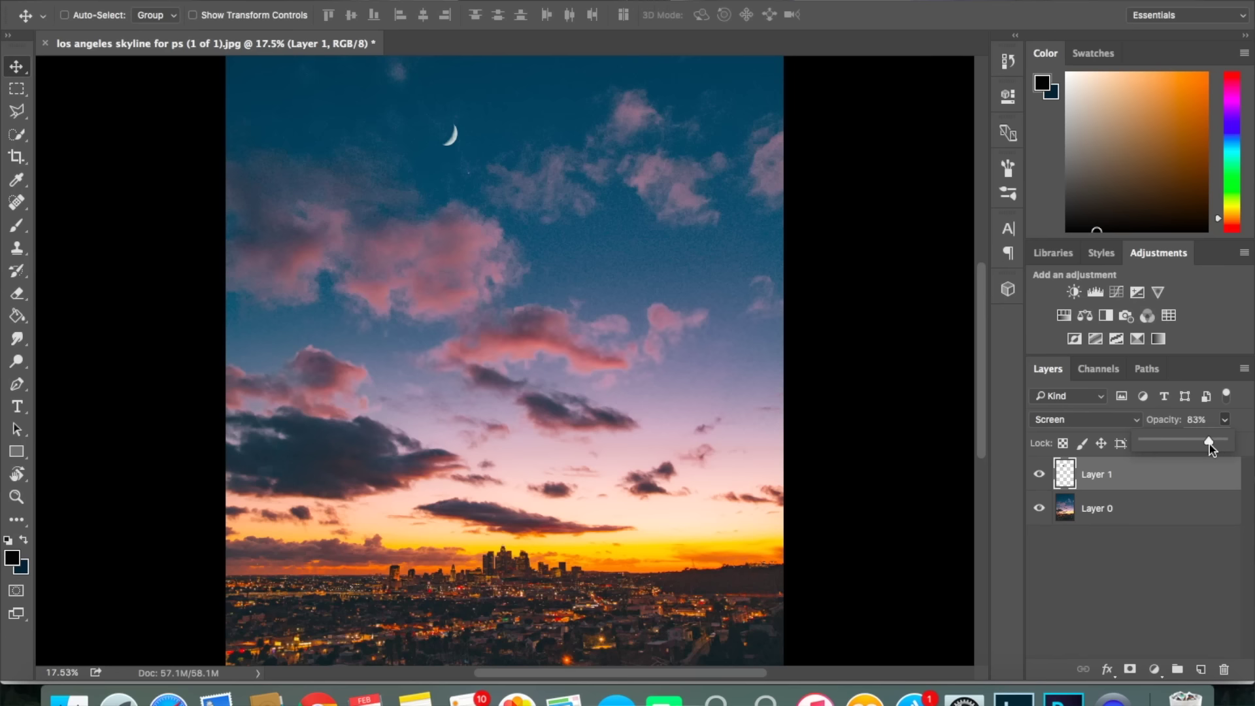
scroll(637, 237, "up", 3)
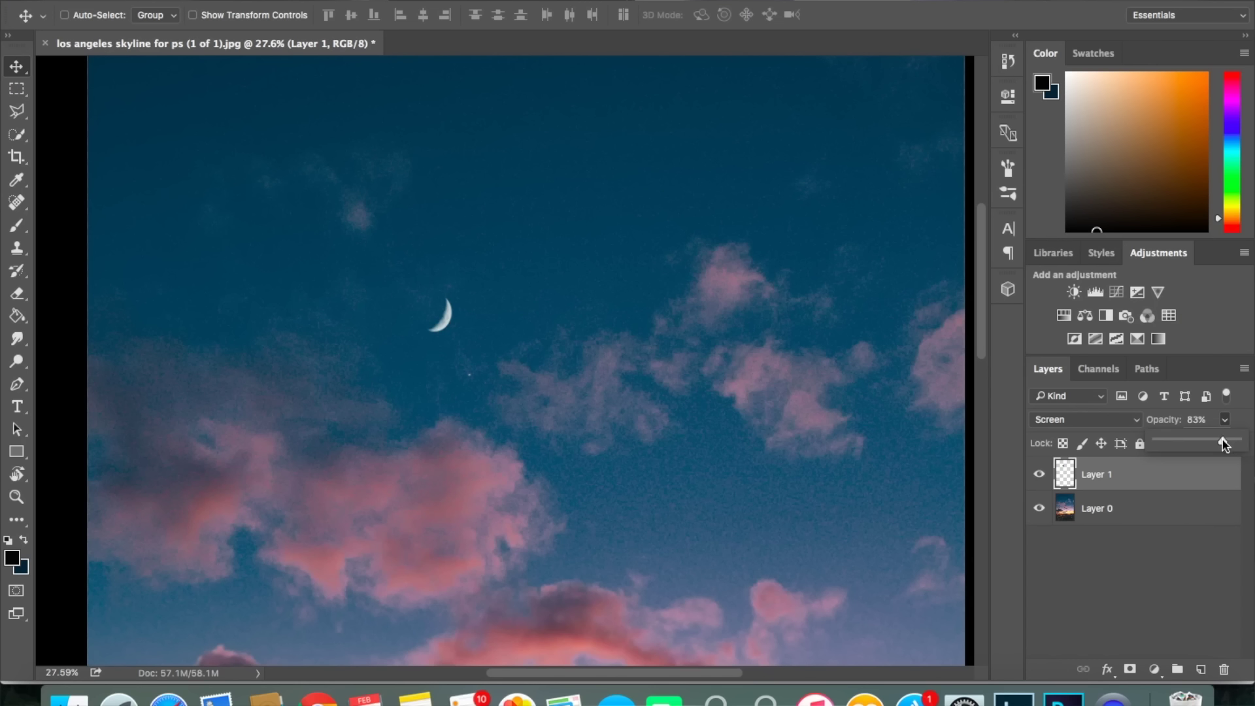
Step: Edit Layer 1's opacity value, then add a Hue/Saturation 1 adjustment layer above the moon
left_click(1201, 421)
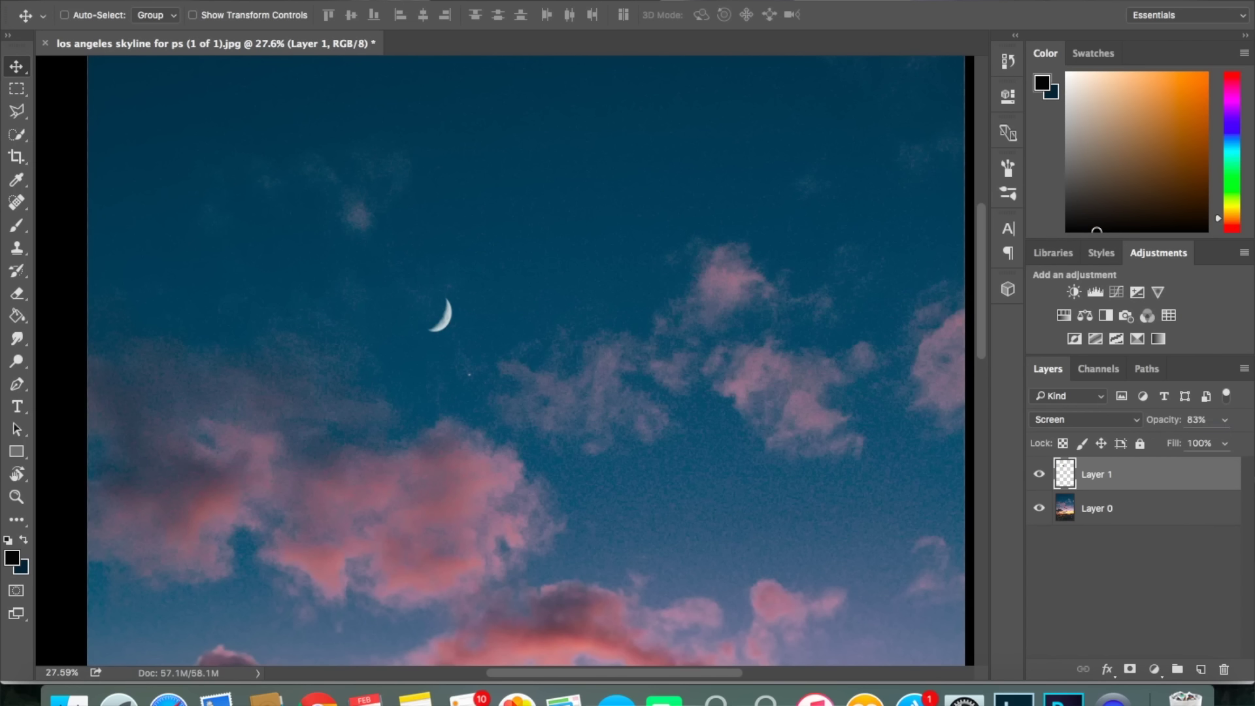
scroll(442, 321, "down", 5)
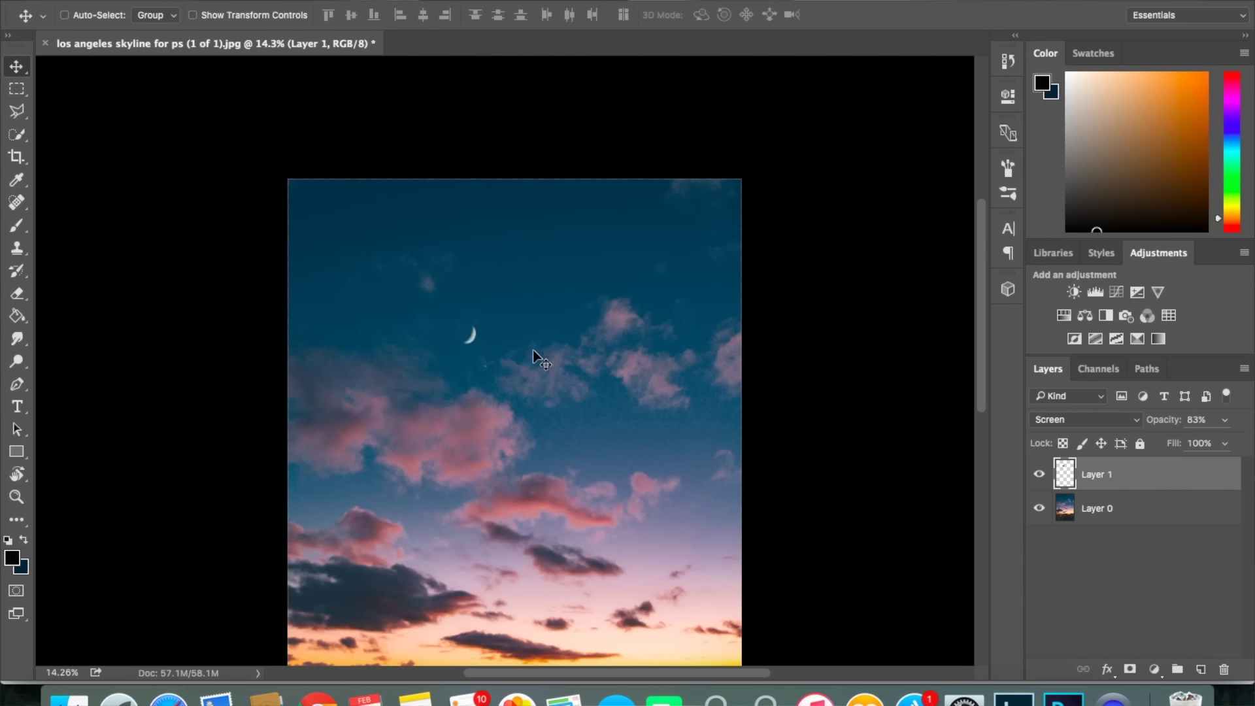
scroll(500, 334, "down", 2)
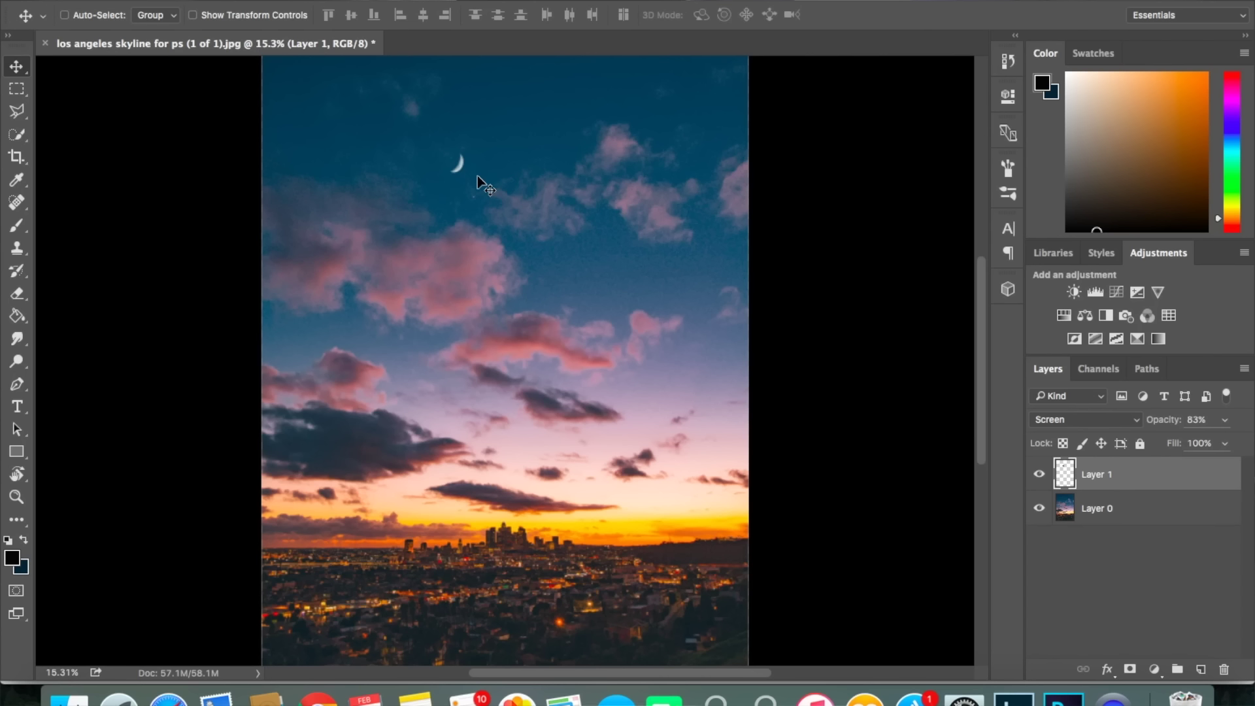
scroll(478, 177, "up", 3)
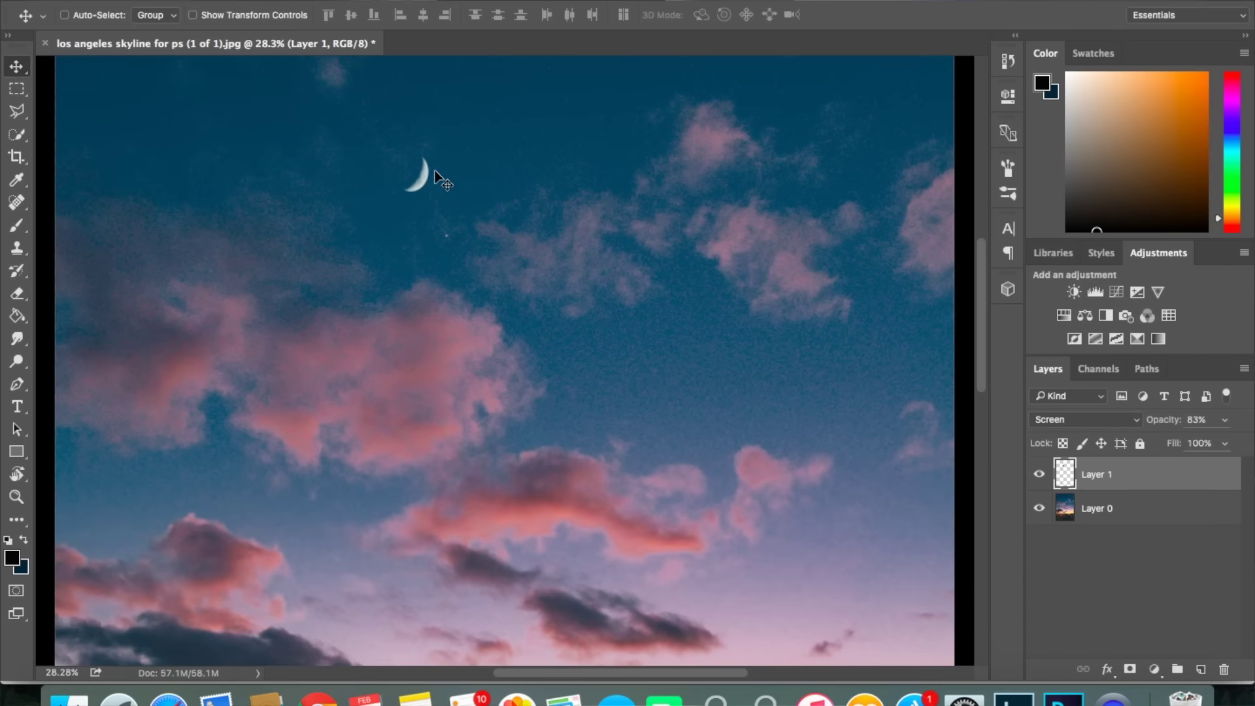
scroll(439, 178, "up", 3)
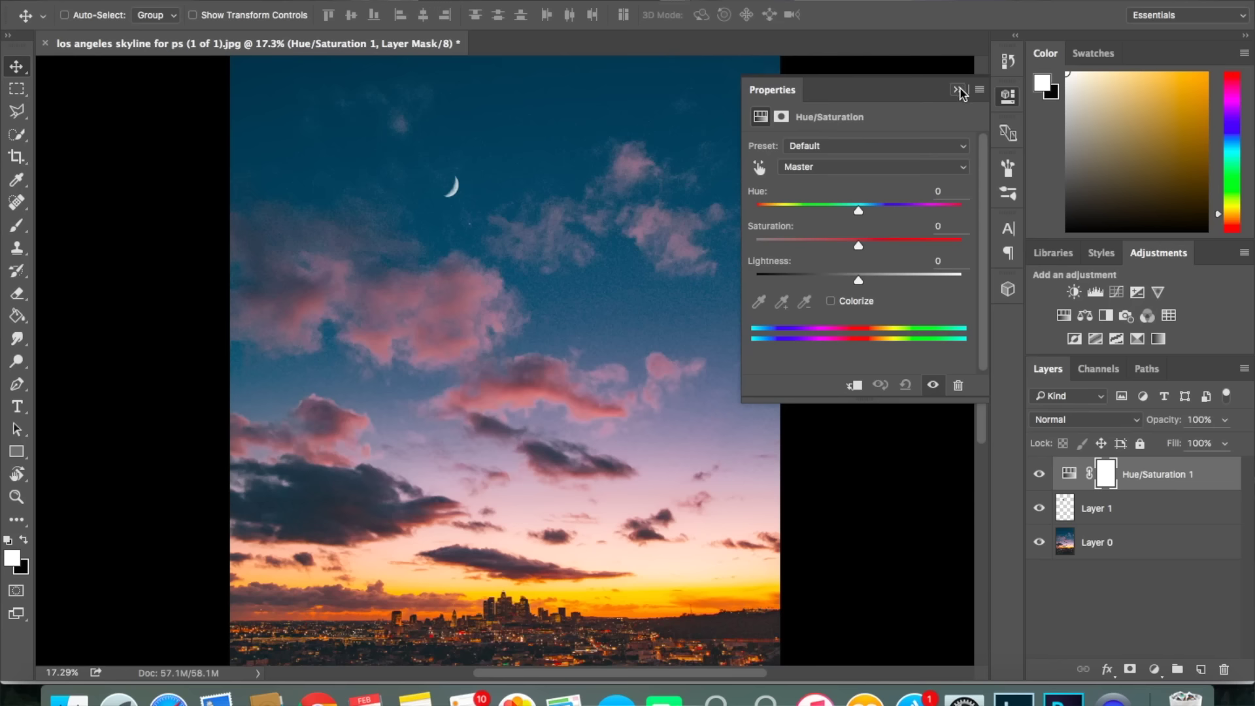
Step: Clip Hue/Saturation 1 to the moon layer and reopen its Properties settings
left_click(958, 90)
right_click(1156, 488)
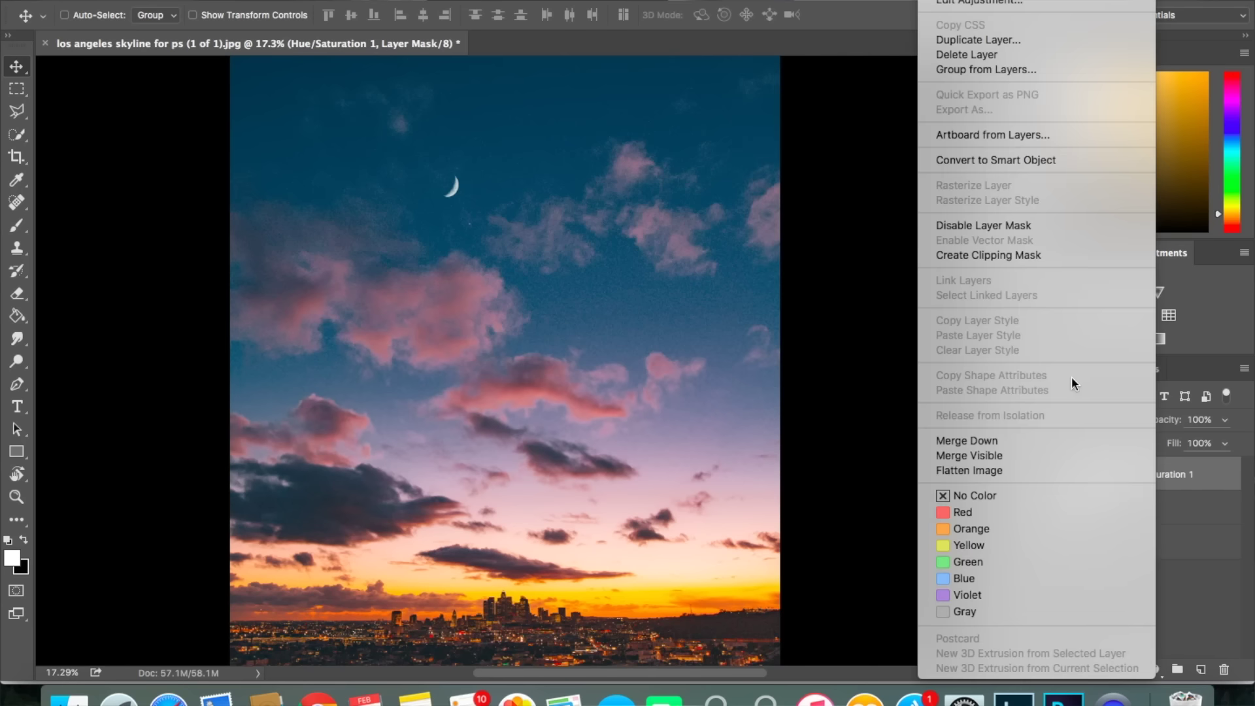
left_click(1026, 255)
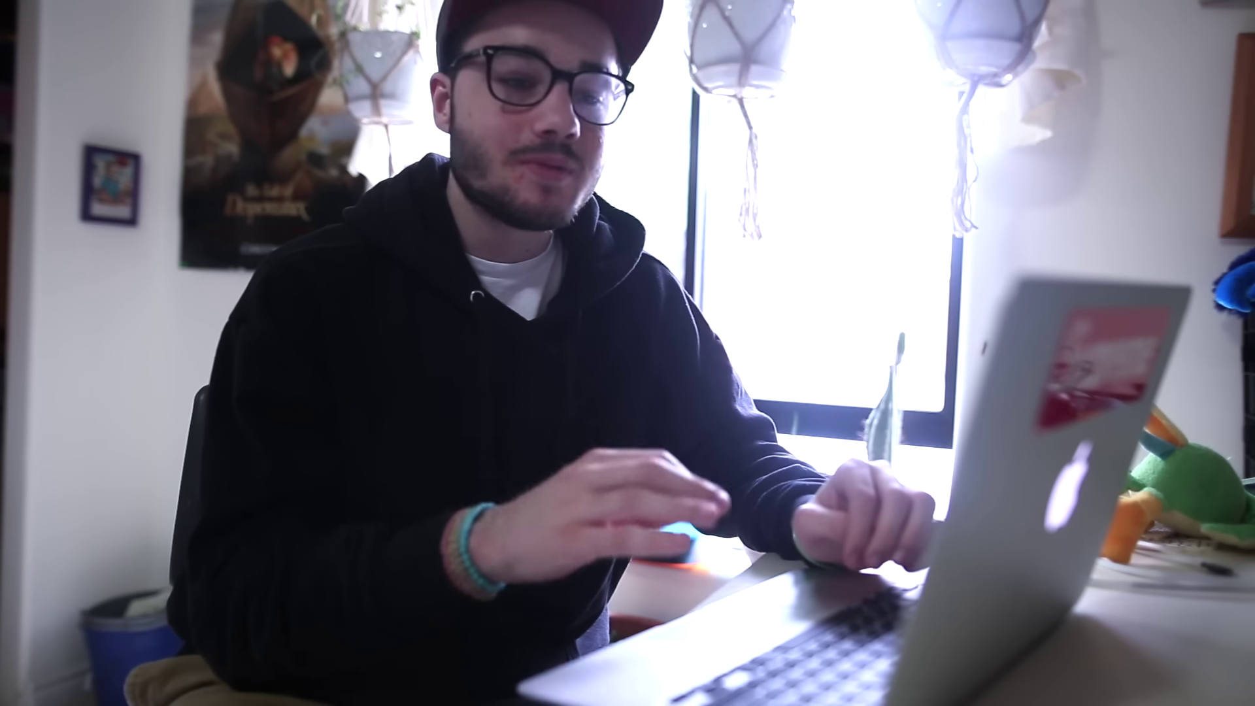
left_click(1093, 483)
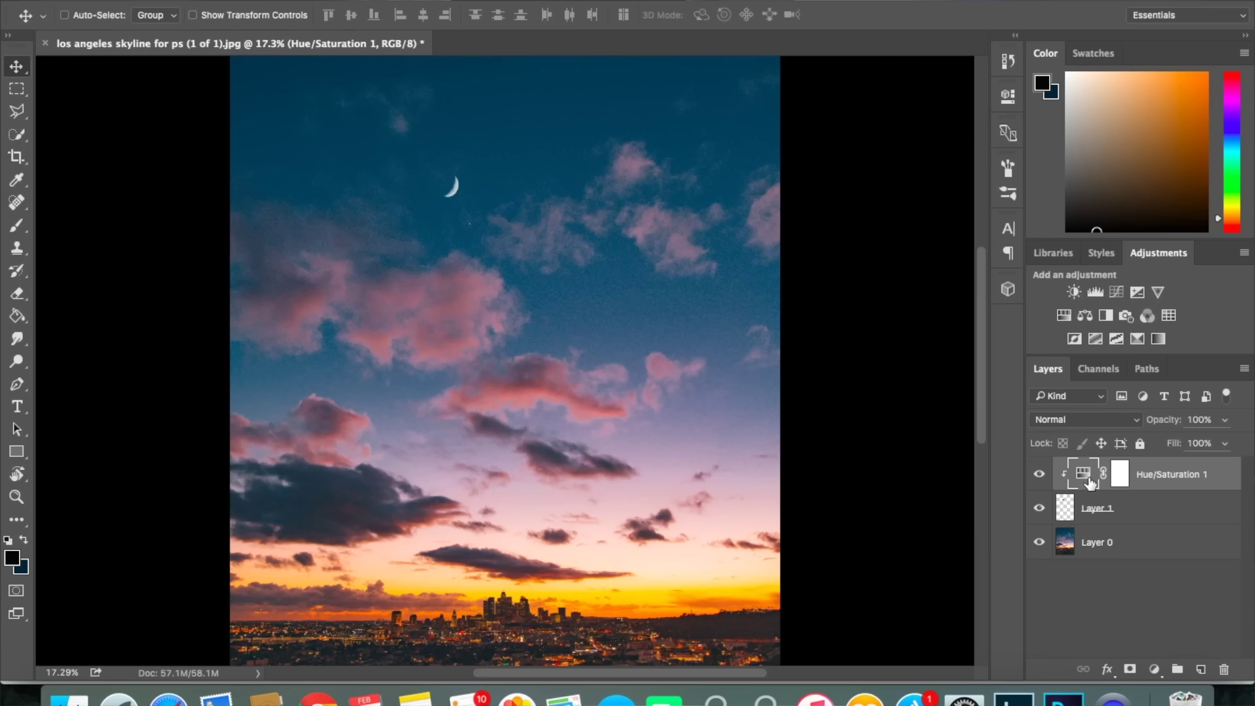
double_click(1090, 482)
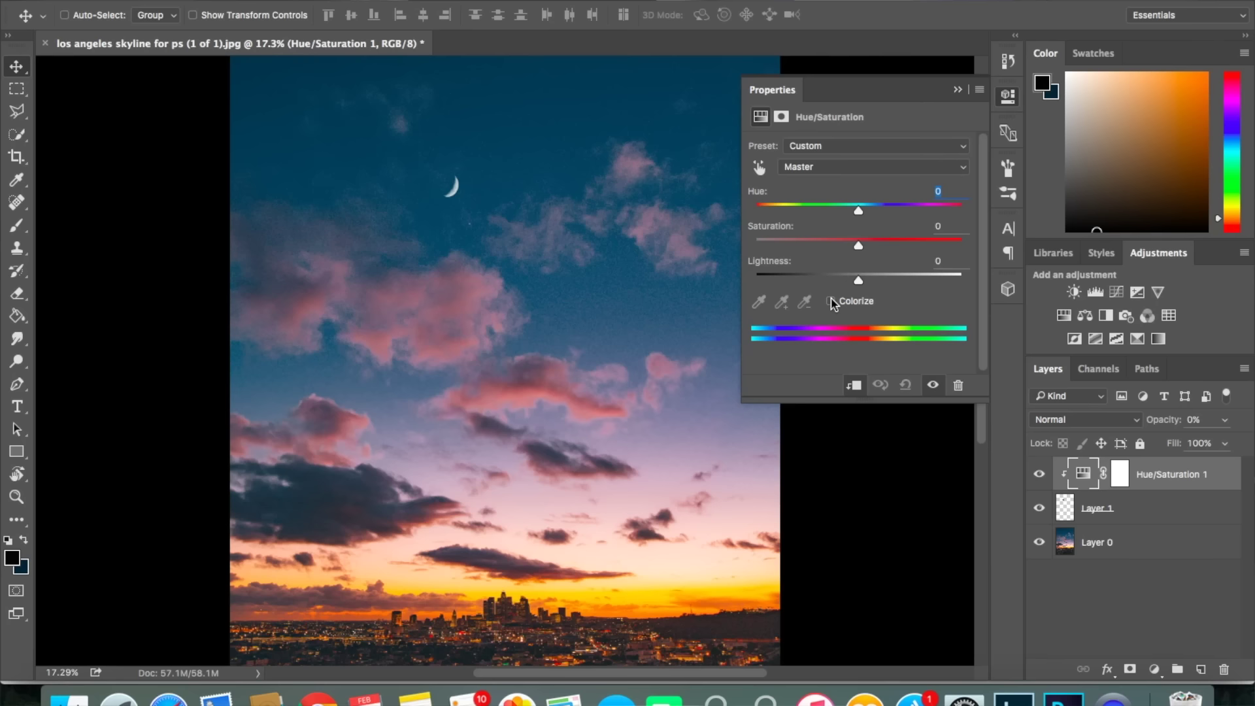
Step: Colorize the moon with Hue 38, Saturation 77 and Lightness -10, then collapse Properties
left_click(831, 302)
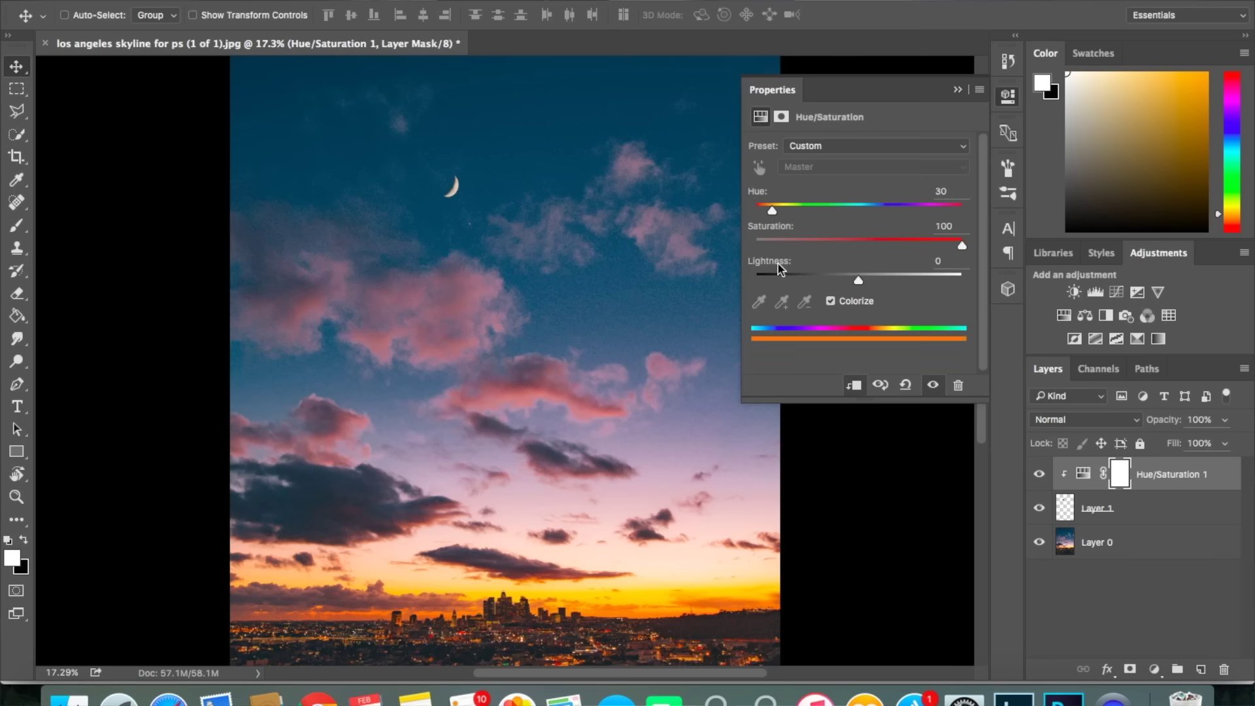
scroll(471, 193, "up", 5)
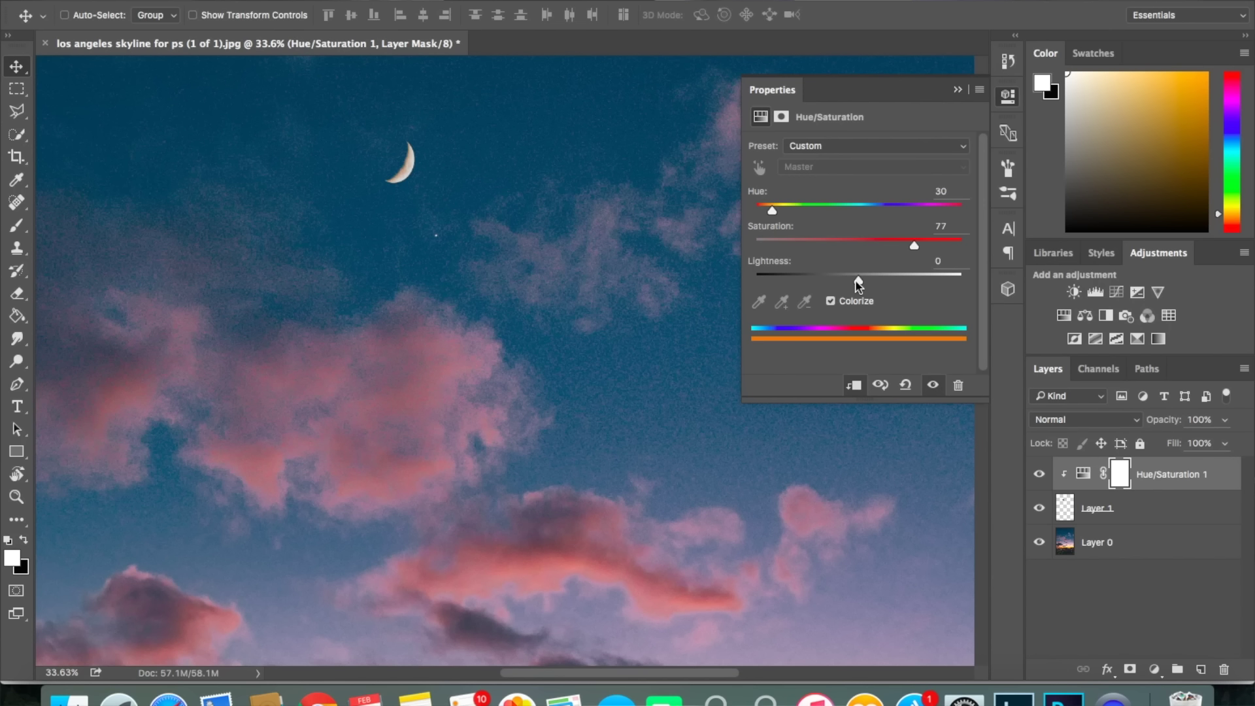
left_click_drag(857, 282, 847, 282)
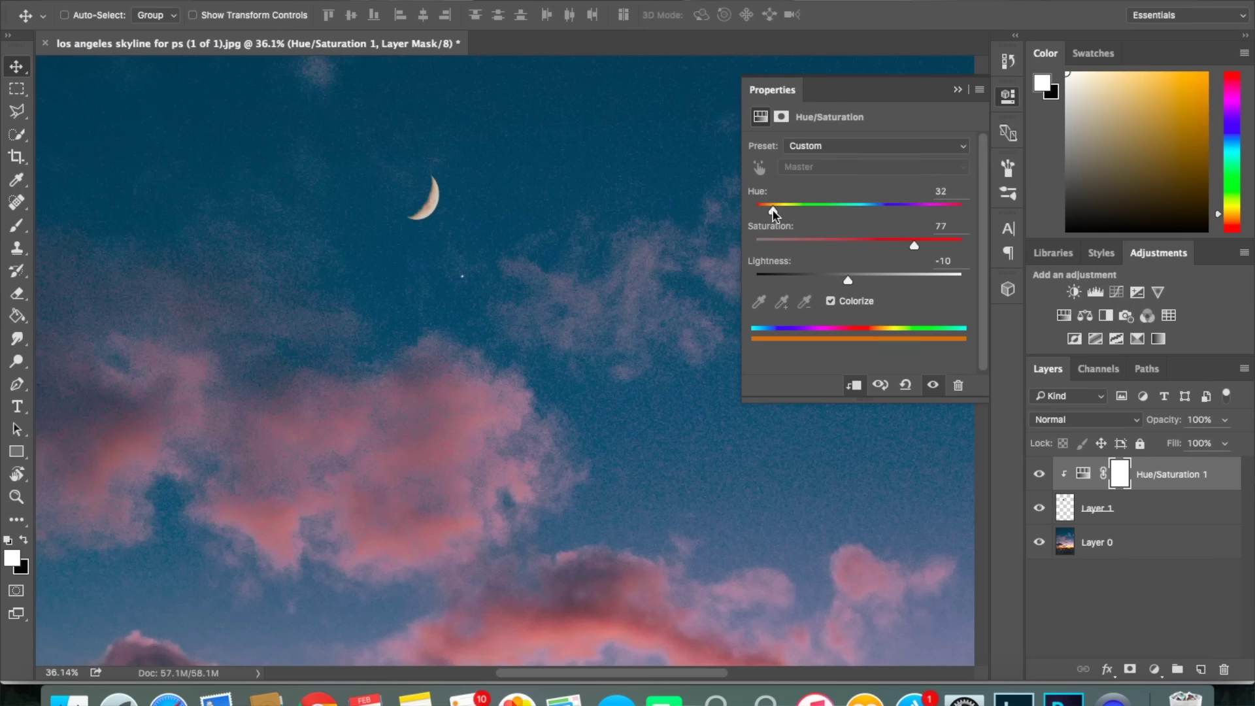
left_click_drag(772, 211, 776, 213)
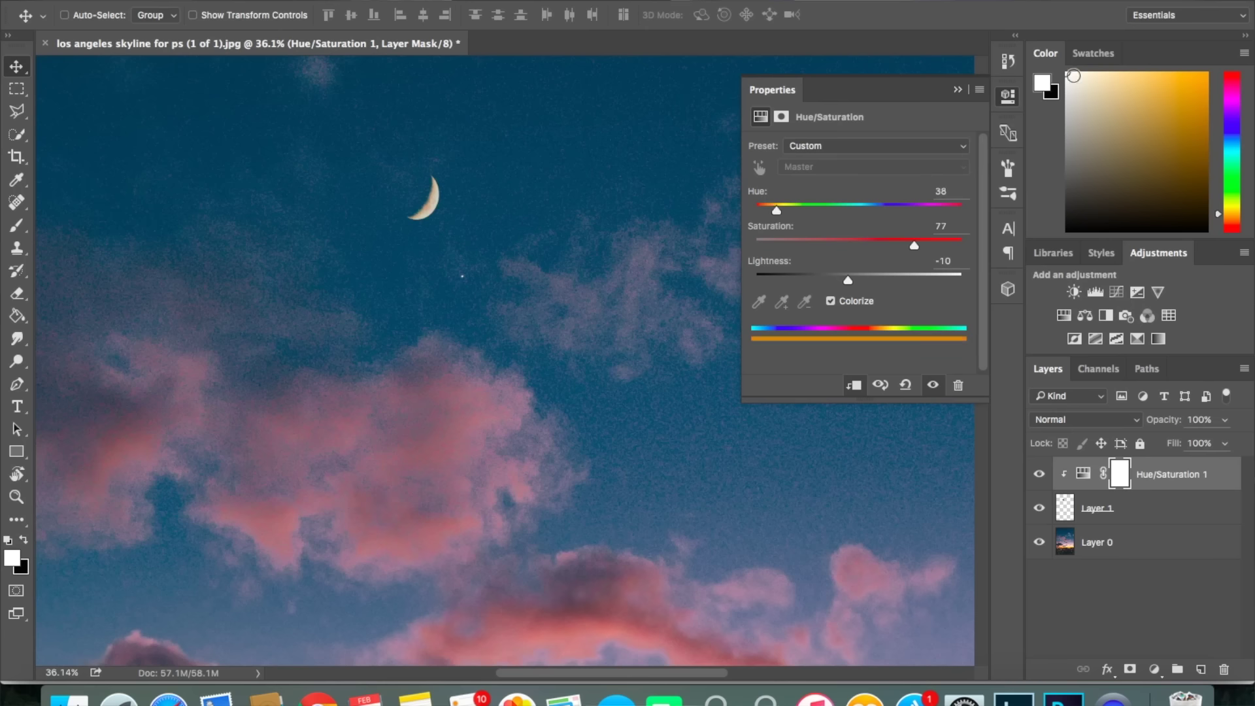
left_click(957, 90)
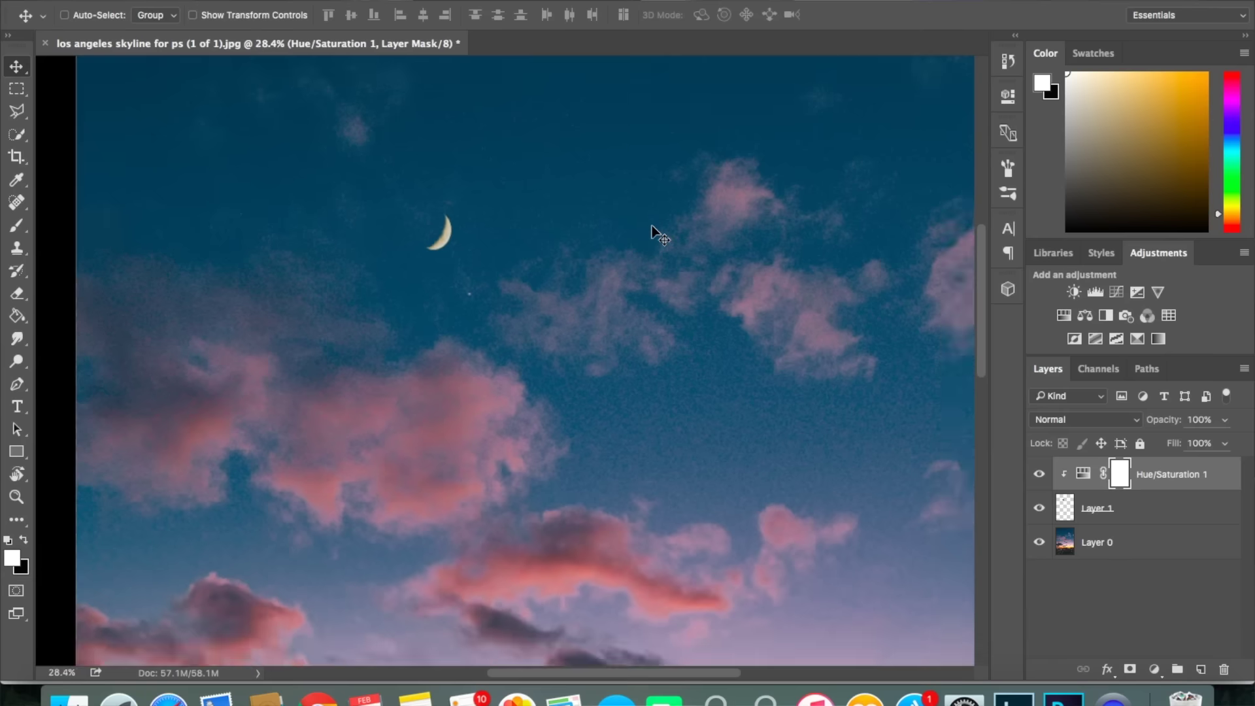